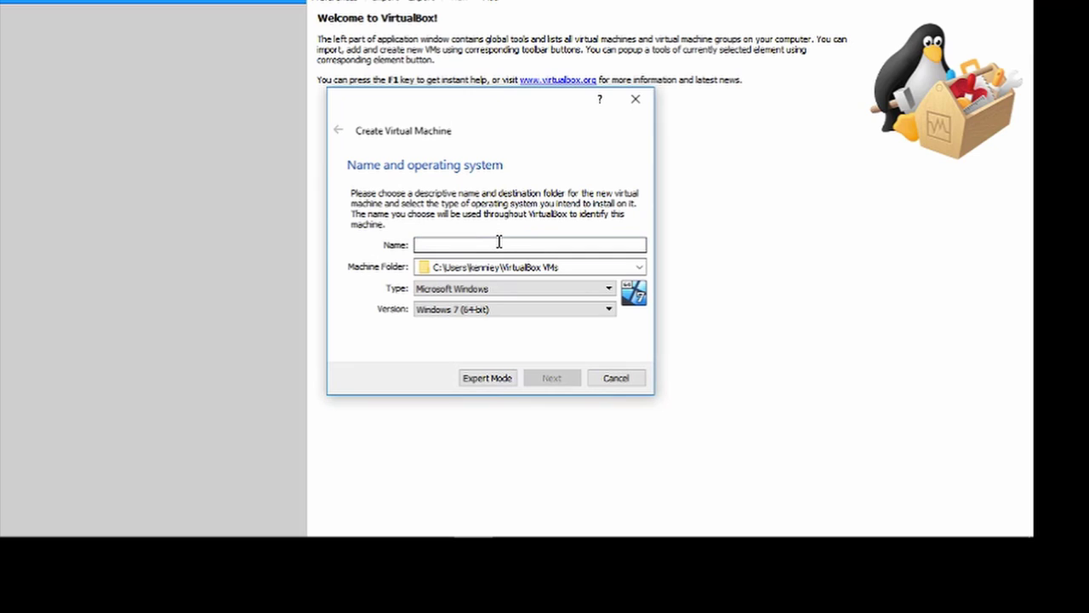
# Step: Name the new virtual machine "kali linux", set its type to Linux and version to Debian (64-bit), and proceed to memory size
pyautogui.write('kali linu')
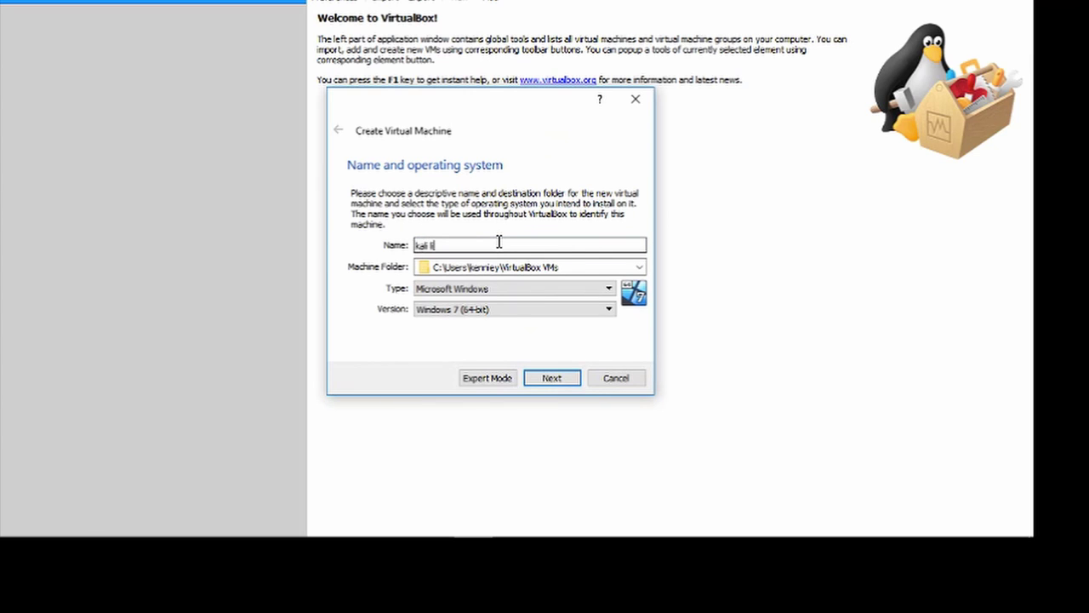
pyautogui.write('x')
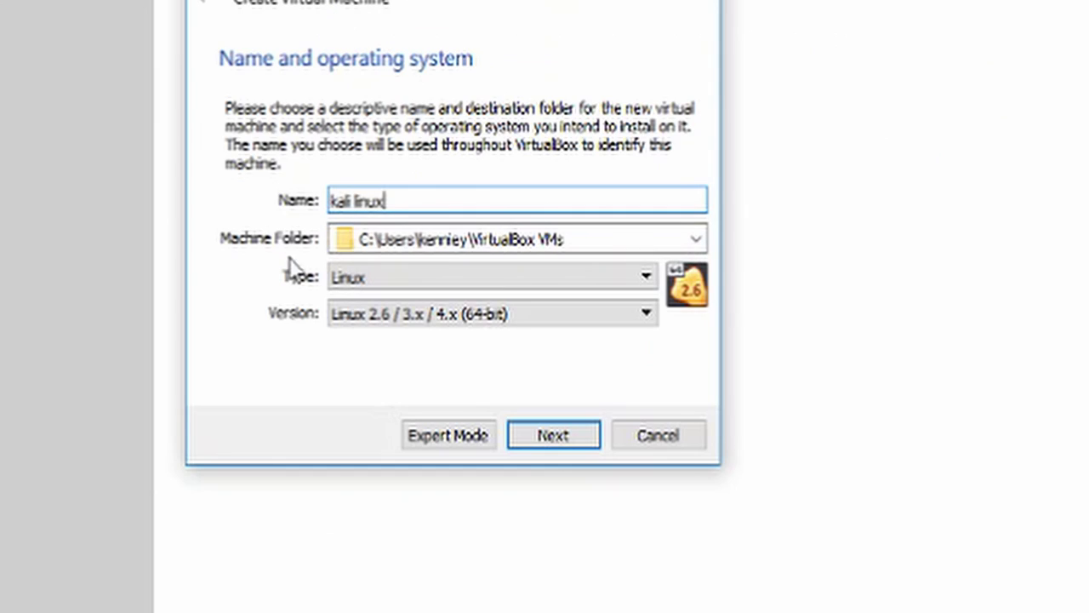
pyautogui.click(398, 276)
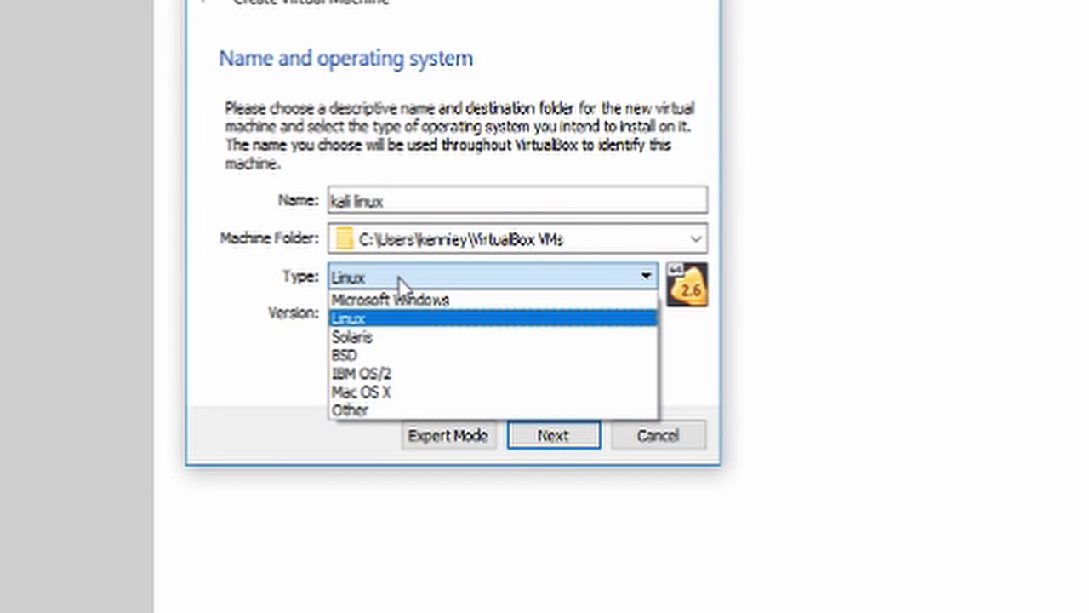
pyautogui.click(458, 326)
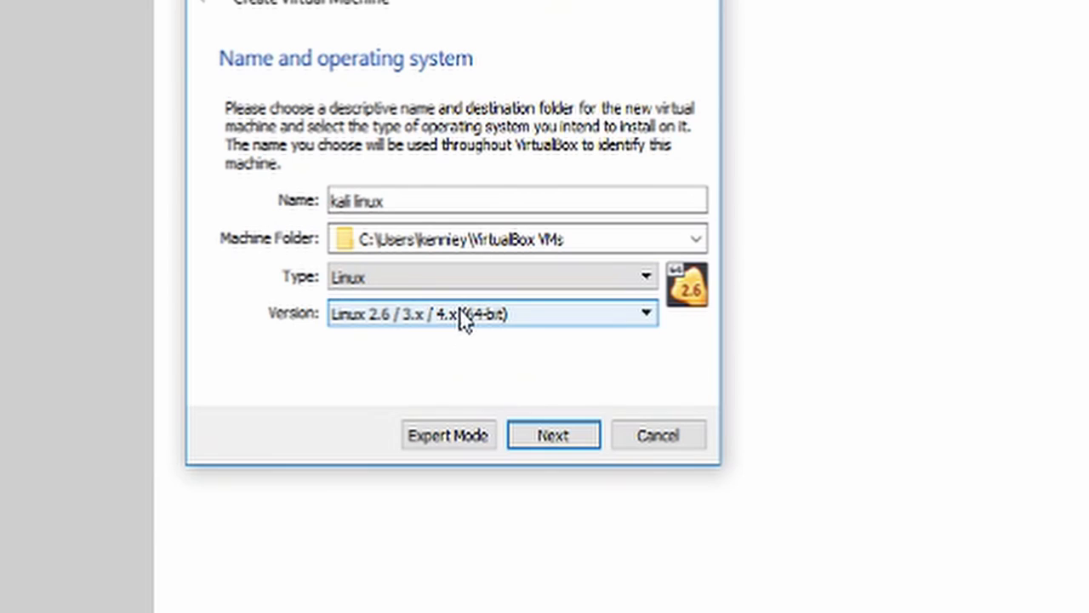
pyautogui.click(459, 314)
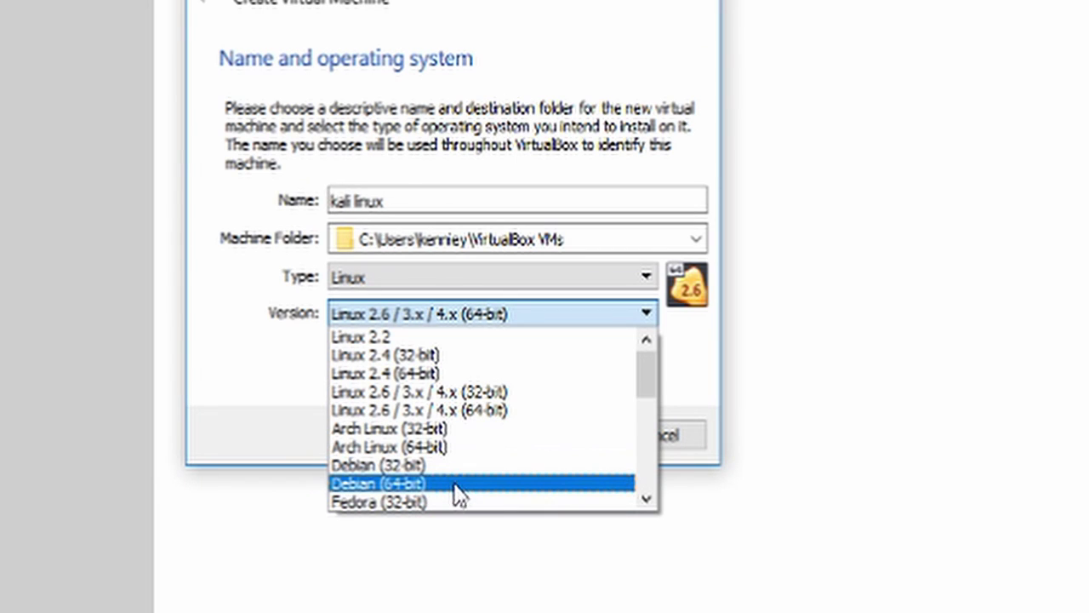
pyautogui.click(378, 484)
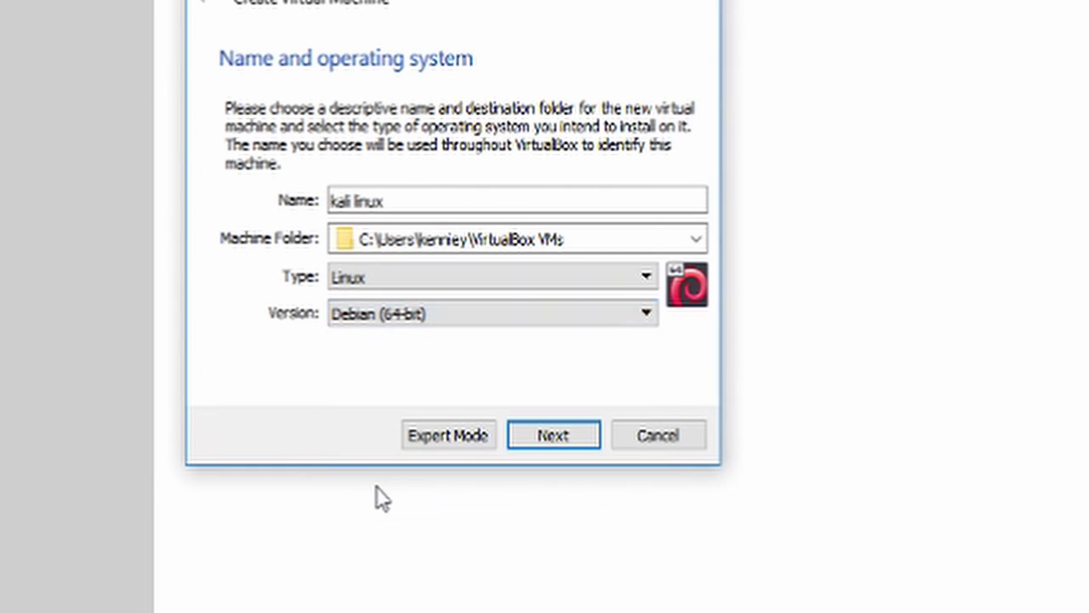
pyautogui.click(567, 441)
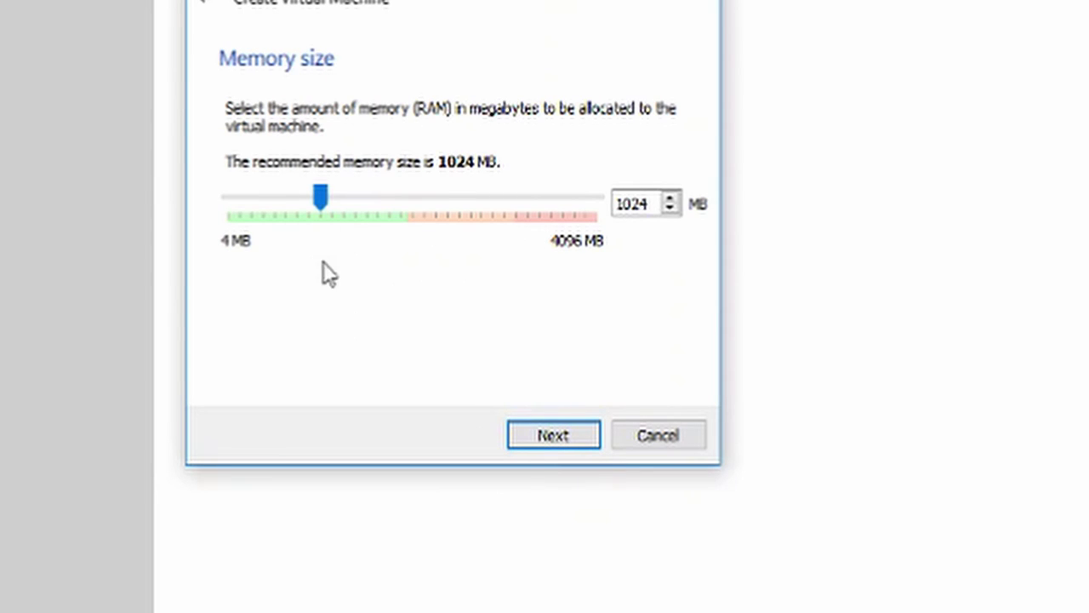
# Step: Raise the virtual machine's memory above the recommended 1024 MB and proceed to the hard disk options
pyautogui.click(331, 203)
pyautogui.click(382, 210)
pyautogui.click(382, 210)
pyautogui.click(382, 210)
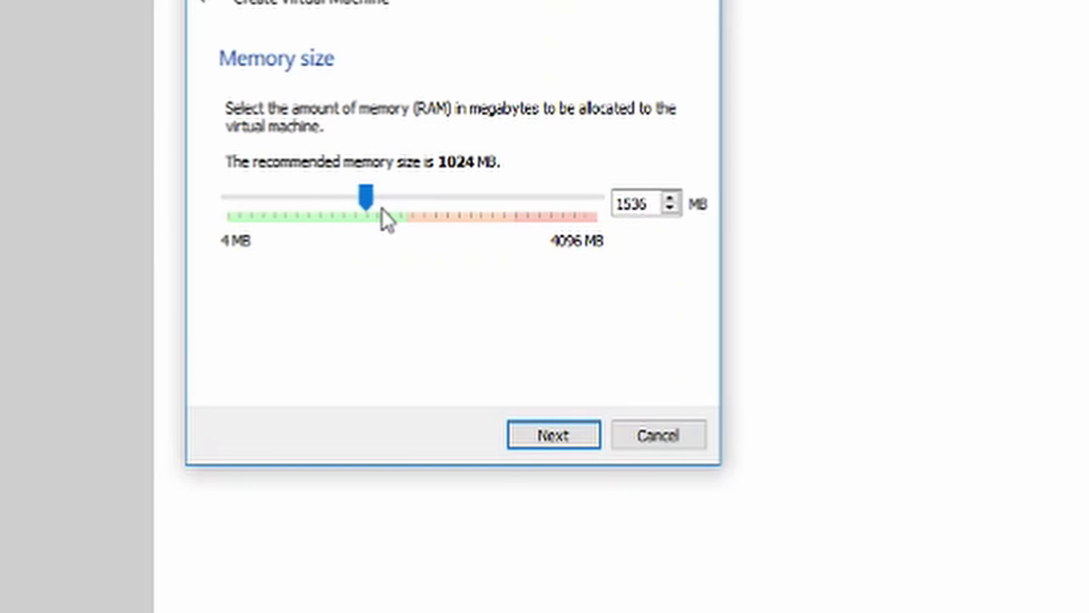
pyautogui.click(382, 210)
pyautogui.click(396, 207)
pyautogui.click(593, 437)
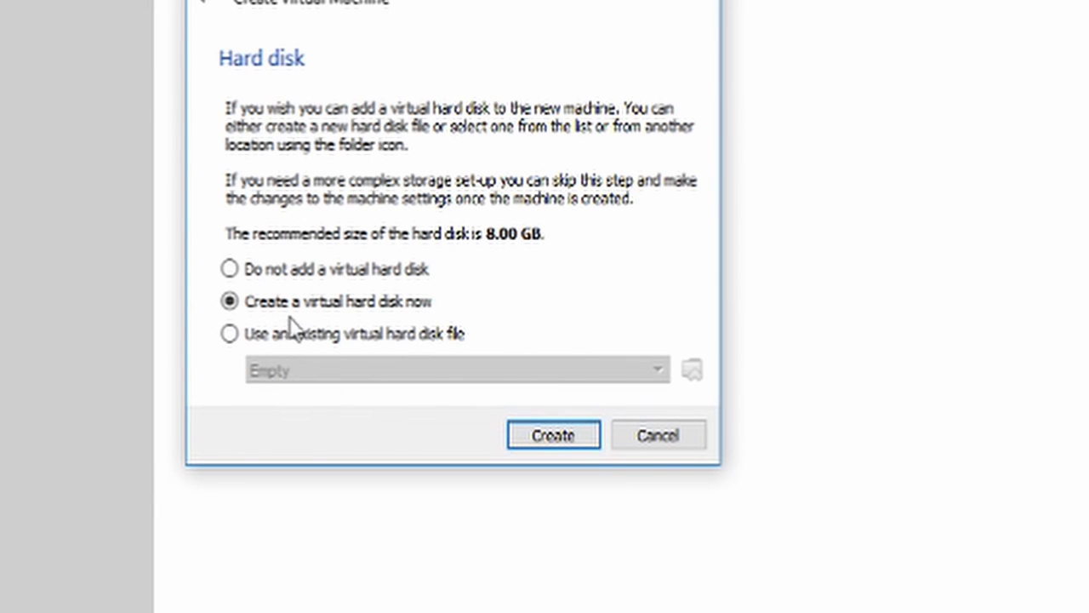
# Step: Create a new dynamically allocated VDI virtual hard disk with a size of 32 GB
pyautogui.click(559, 438)
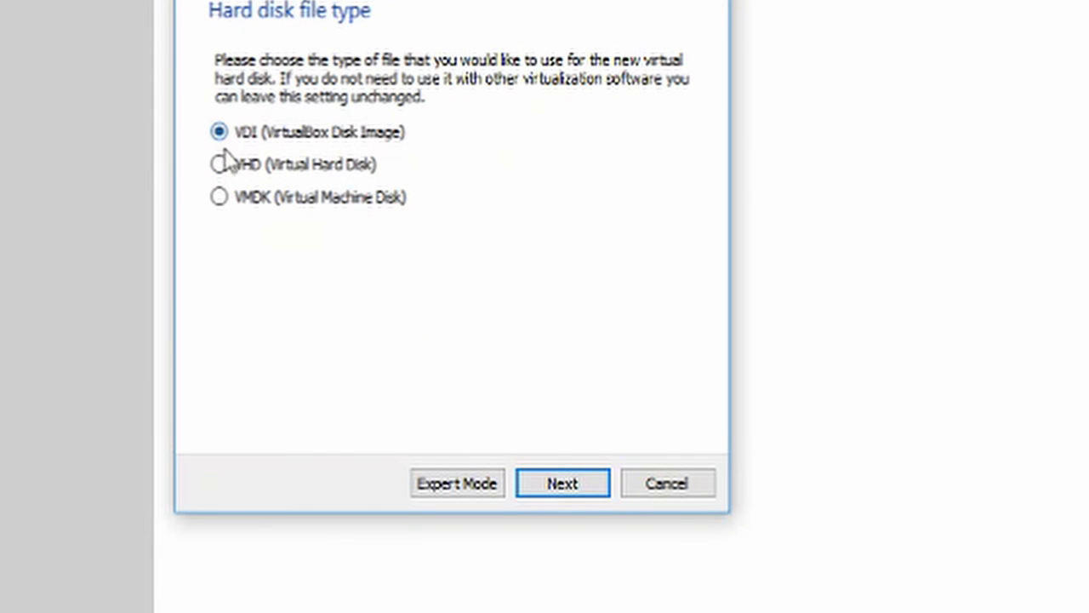
pyautogui.click(598, 481)
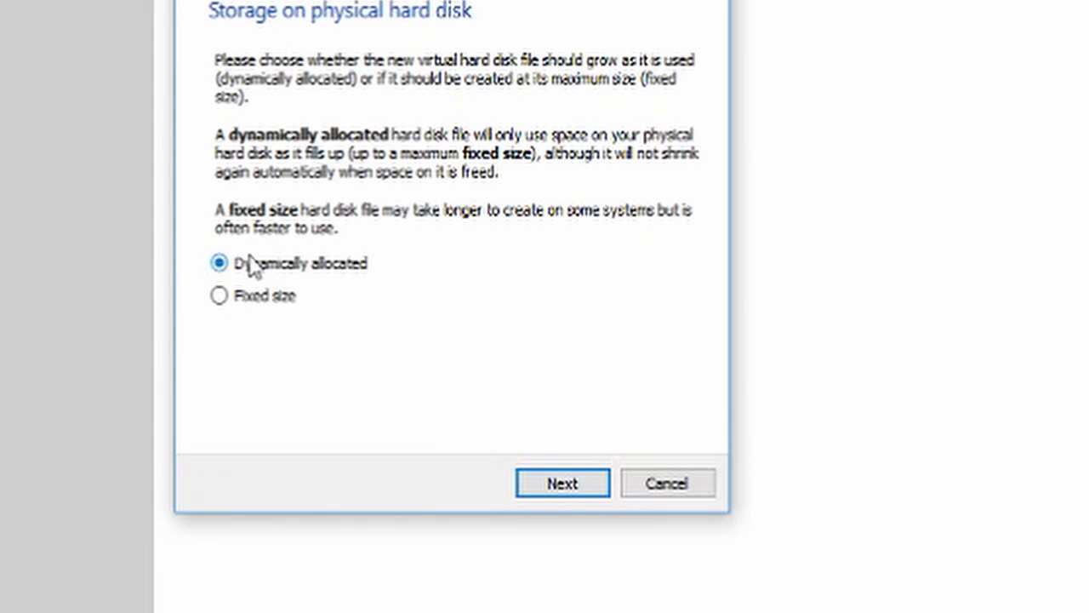
pyautogui.click(580, 483)
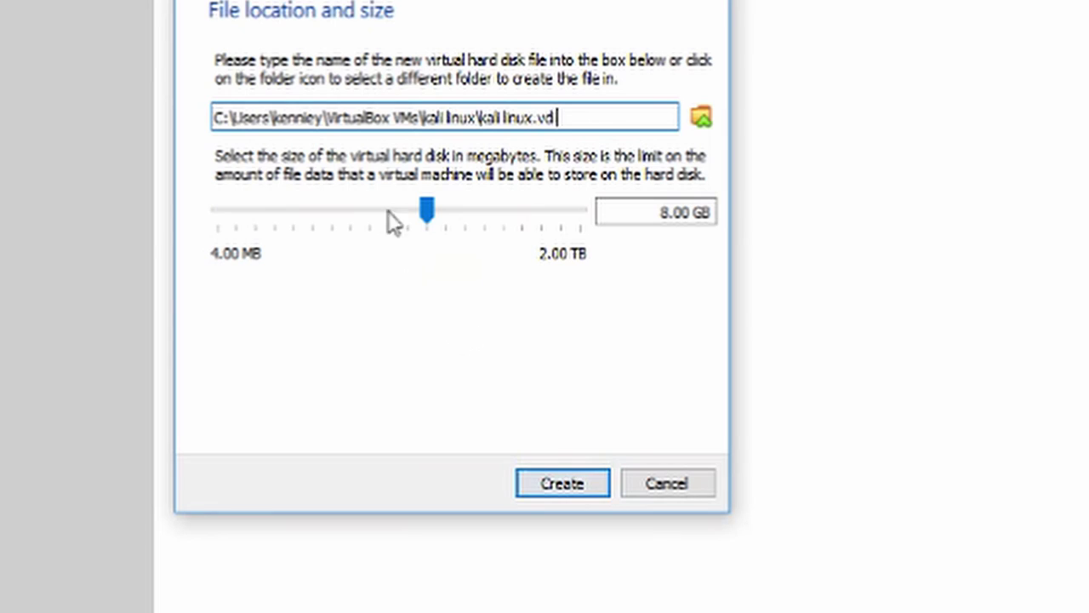
pyautogui.click(444, 210)
pyautogui.click(479, 220)
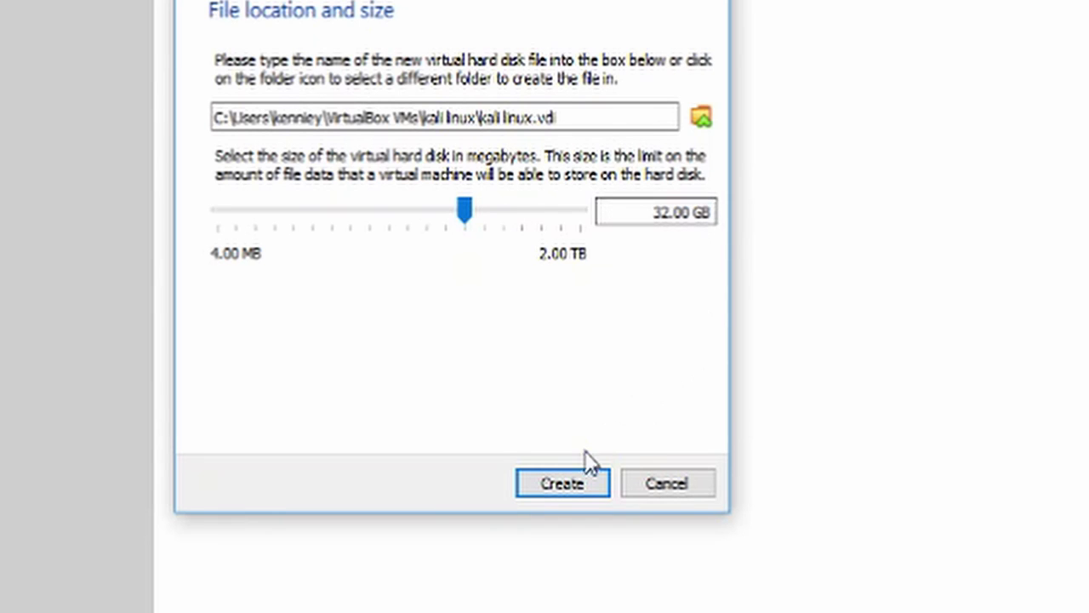
pyautogui.click(550, 492)
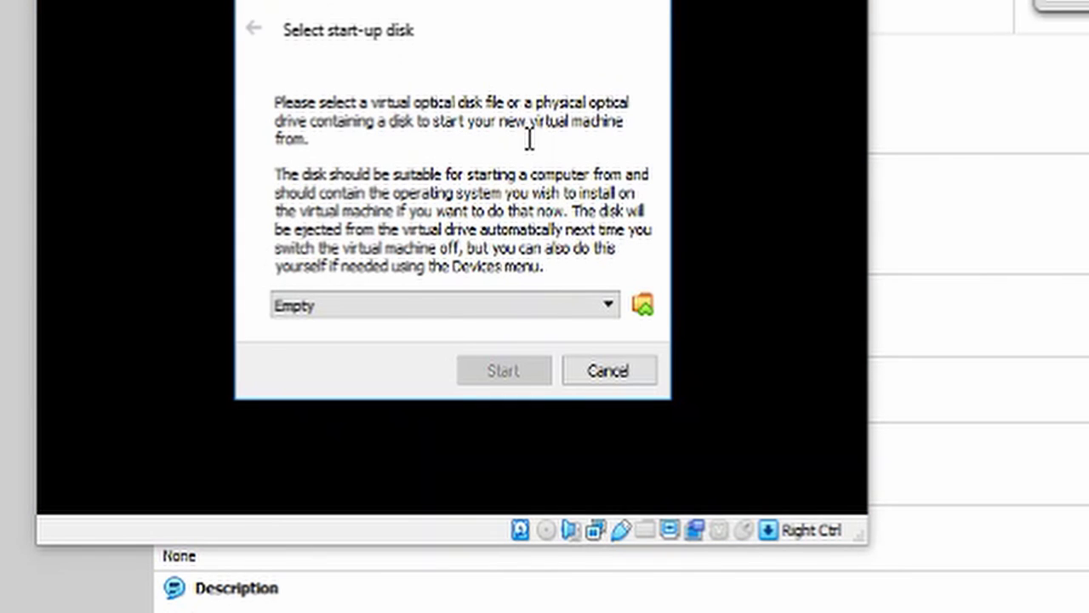
# Step: Choose kali-linux-2019.2-amd64.iso from the kali linux folder as the start-up disk and boot the virtual machine from it
pyautogui.click(644, 305)
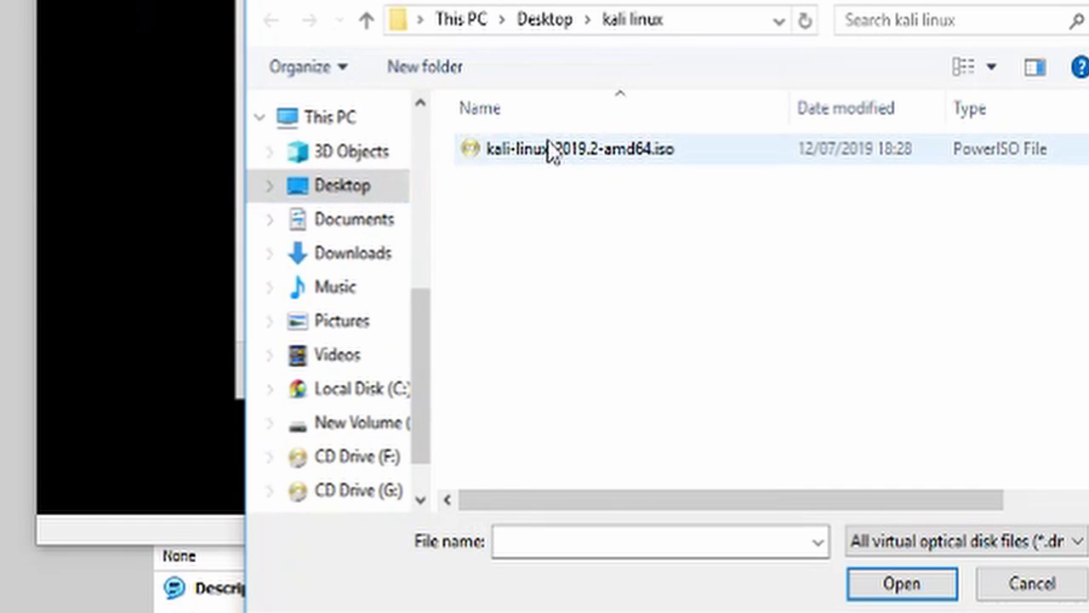
pyautogui.click(599, 159)
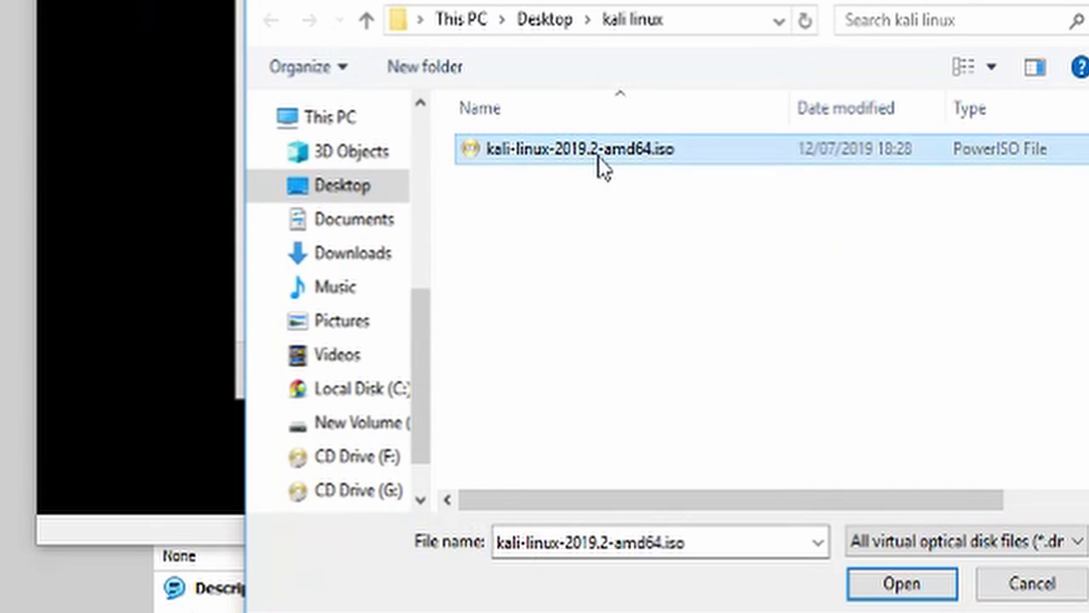
pyautogui.click(907, 584)
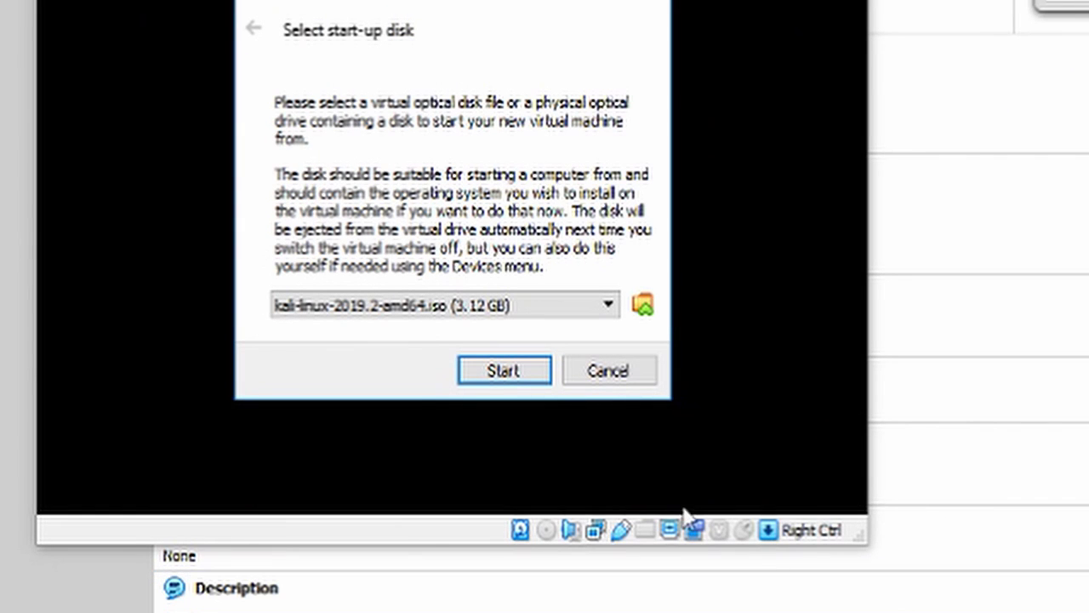
pyautogui.click(540, 372)
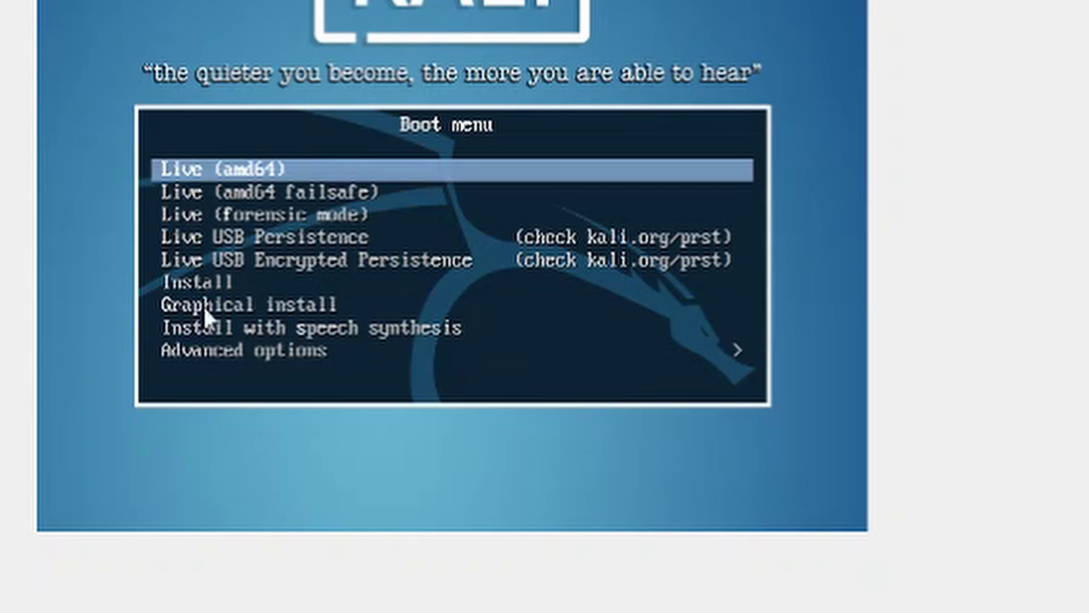
# Step: Launch the Graphical install option from the Kali boot menu
pyautogui.press('Down')
pyautogui.press('Down')
pyautogui.press('Down')
pyautogui.press('Down')
pyautogui.press('Down')
pyautogui.press('Down')
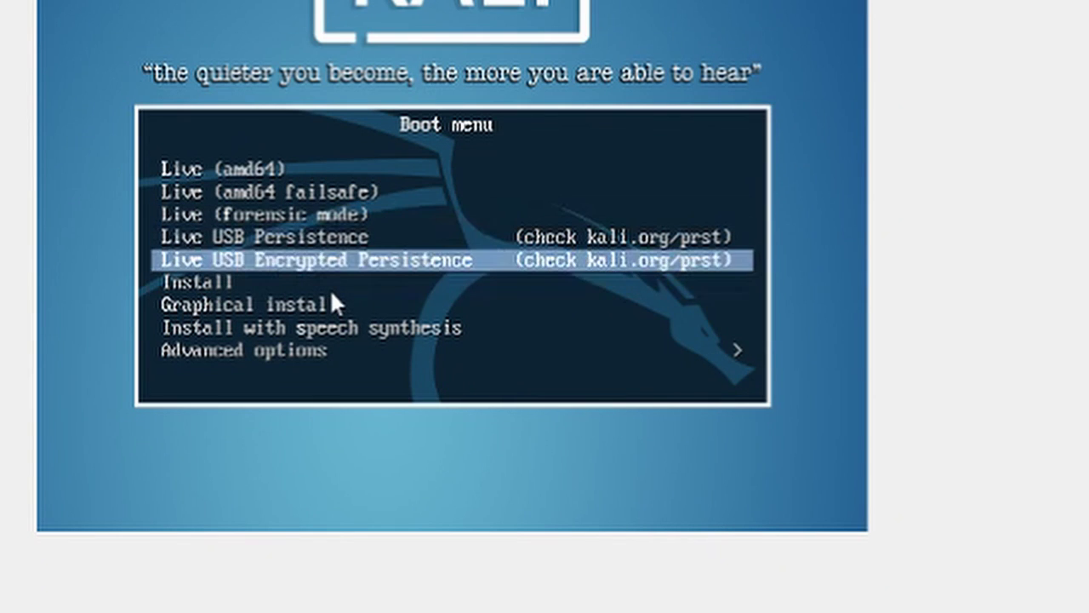
pyautogui.press('Return')
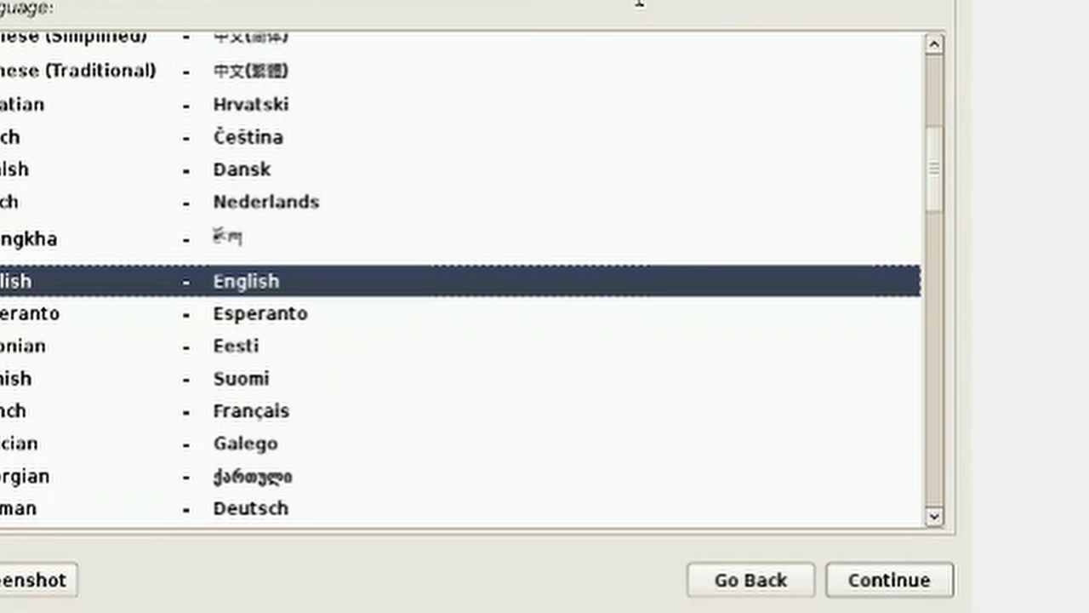
# Step: Look through the available installation languages from one end of the language list to the other
pyautogui.press('Up')
pyautogui.press('Up')
pyautogui.press('Up')
pyautogui.press('Up')
pyautogui.press('Up')
pyautogui.press('Up')
pyautogui.press('Up')
pyautogui.press('Up')
pyautogui.press('Up')
pyautogui.press('Up')
pyautogui.press('Up')
pyautogui.press('Up')
pyautogui.press('Up')
pyautogui.press('Up')
pyautogui.press('Up')
pyautogui.press('Up')
pyautogui.press('Up')
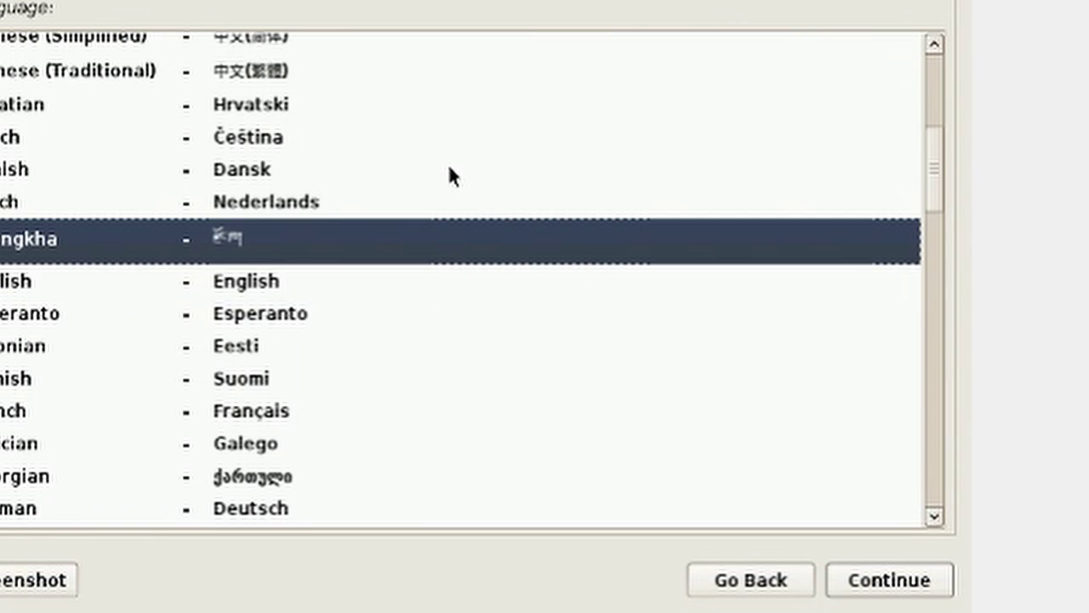
pyautogui.press('Up')
pyautogui.press('Up')
pyautogui.press('Down')
pyautogui.press('Down')
pyautogui.press('Down')
pyautogui.press('Down')
pyautogui.press('Down')
pyautogui.press('Down')
pyautogui.press('Down')
pyautogui.press('Down')
pyautogui.press('Down')
pyautogui.press('Down')
pyautogui.press('Down')
pyautogui.press('Down')
pyautogui.press('Down')
pyautogui.press('Down')
pyautogui.press('Down')
pyautogui.press('Down')
pyautogui.press('Down')
pyautogui.press('Down')
pyautogui.press('Down')
pyautogui.press('Down')
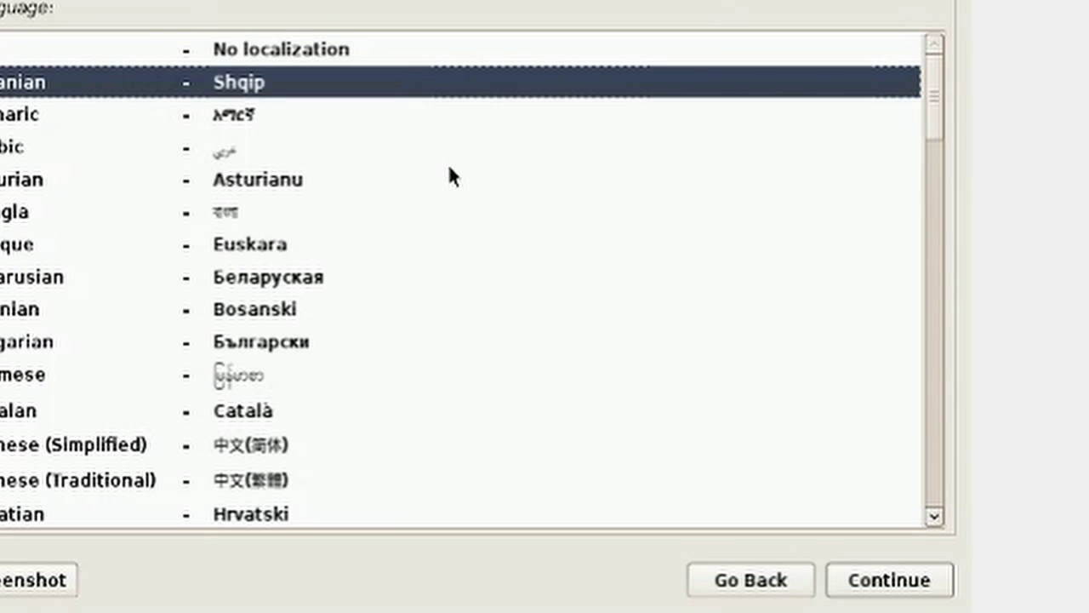
pyautogui.press('Down')
pyautogui.press('Down')
pyautogui.press('Down')
pyautogui.press('Down')
pyautogui.press('Down')
pyautogui.press('Down')
pyautogui.press('Down')
pyautogui.press('Down')
pyautogui.press('Down')
pyautogui.press('Down')
pyautogui.press('Down')
pyautogui.press('Down')
pyautogui.press('Down')
pyautogui.press('Down')
pyautogui.press('Down')
pyautogui.press('Down')
pyautogui.press('Down')
pyautogui.press('Down')
pyautogui.press('Down')
pyautogui.press('Down')
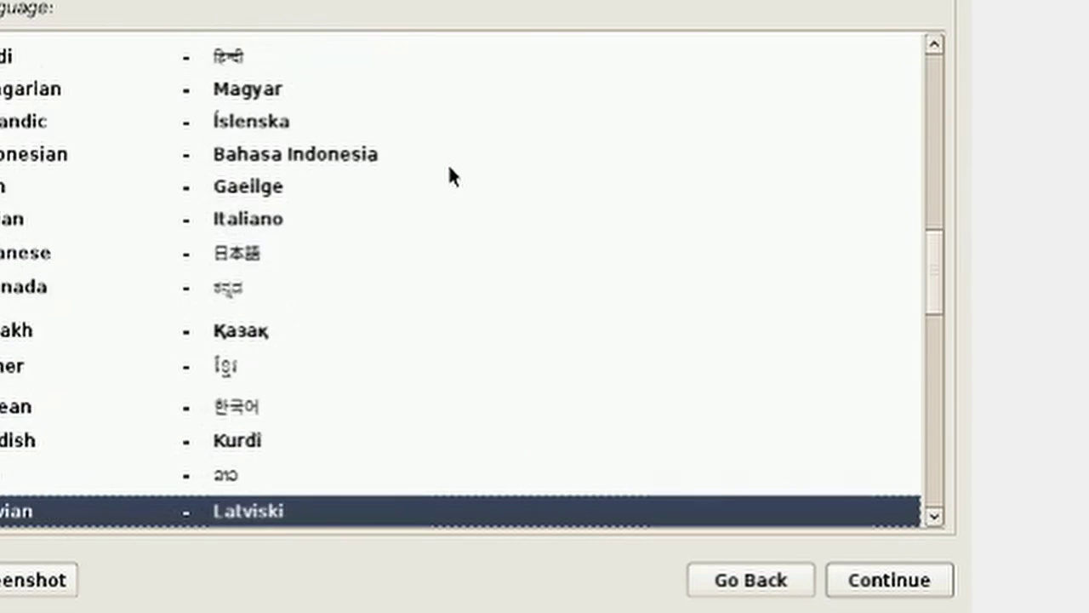
pyautogui.press('Down')
pyautogui.press('Down')
pyautogui.press('Down')
pyautogui.press('Down')
pyautogui.press('Down')
pyautogui.press('Down')
pyautogui.press('Down')
pyautogui.press('Down')
pyautogui.press('Down')
pyautogui.press('Down')
pyautogui.press('Up')
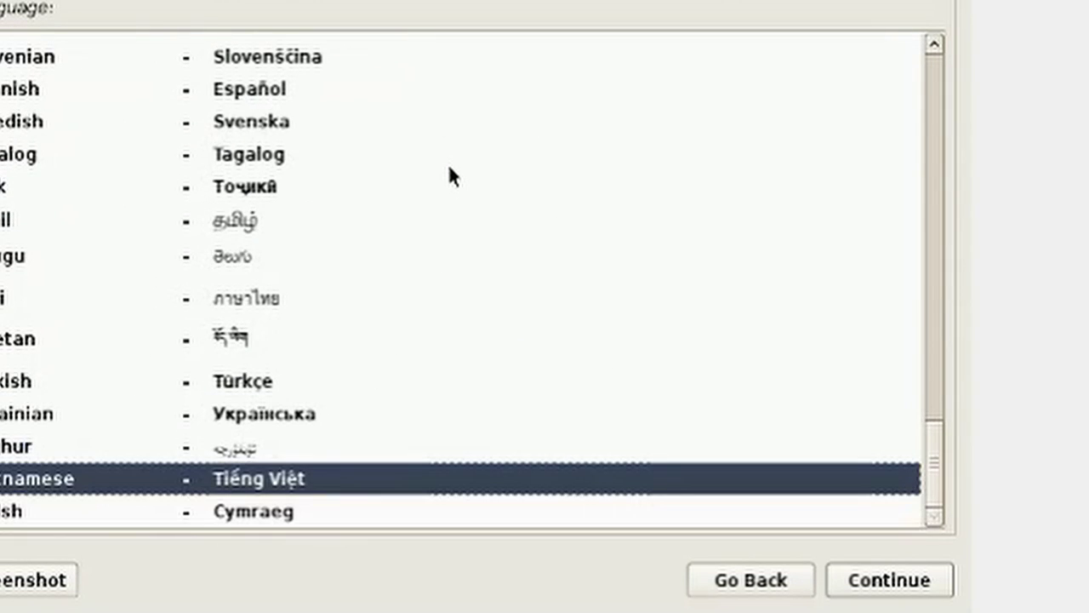
pyautogui.press('Up')
pyautogui.press('Up')
pyautogui.press('Up')
pyautogui.press('Up')
pyautogui.press('Up')
pyautogui.press('Up')
pyautogui.press('Up')
pyautogui.press('Up')
pyautogui.press('Up')
pyautogui.press('Up')
pyautogui.press('Up')
pyautogui.press('Up')
pyautogui.press('Up')
pyautogui.press('Up')
pyautogui.press('Up')
pyautogui.press('Up')
pyautogui.press('Up')
pyautogui.press('Up')
pyautogui.press('Up')
pyautogui.press('Up')
pyautogui.press('Up')
pyautogui.press('Up')
pyautogui.press('Up')
pyautogui.press('Up')
pyautogui.press('Up')
pyautogui.press('Up')
pyautogui.press('Up')
pyautogui.press('Up')
pyautogui.press('Up')
pyautogui.press('Up')
pyautogui.press('Up')
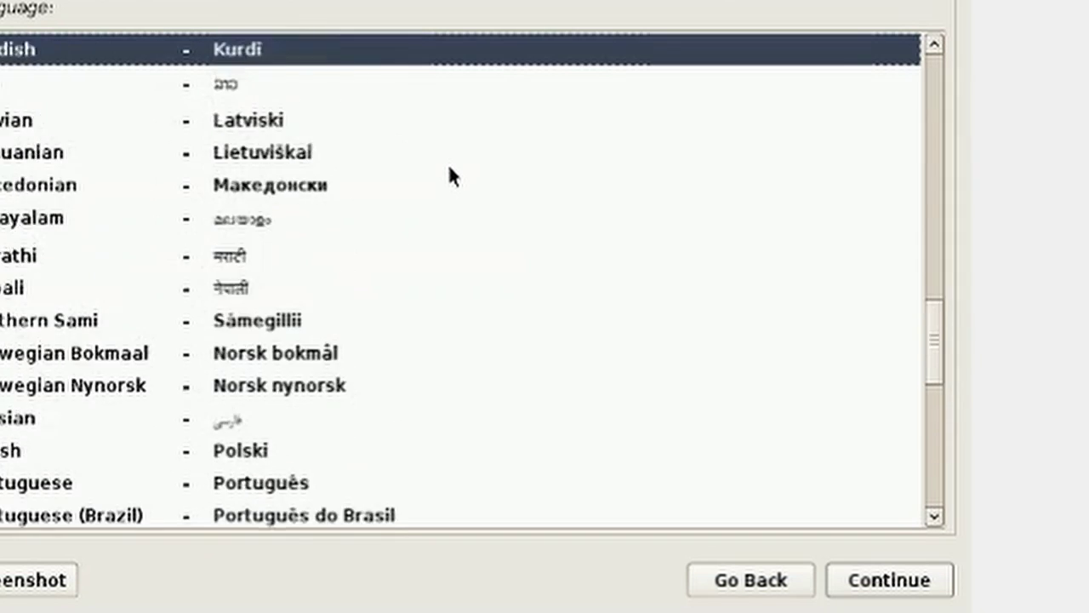
pyautogui.press('Up')
pyautogui.press('Up')
pyautogui.press('Up')
pyautogui.press('Up')
pyautogui.press('Up')
pyautogui.press('Up')
pyautogui.press('Up')
pyautogui.press('Up')
pyautogui.press('Up')
pyautogui.press('Up')
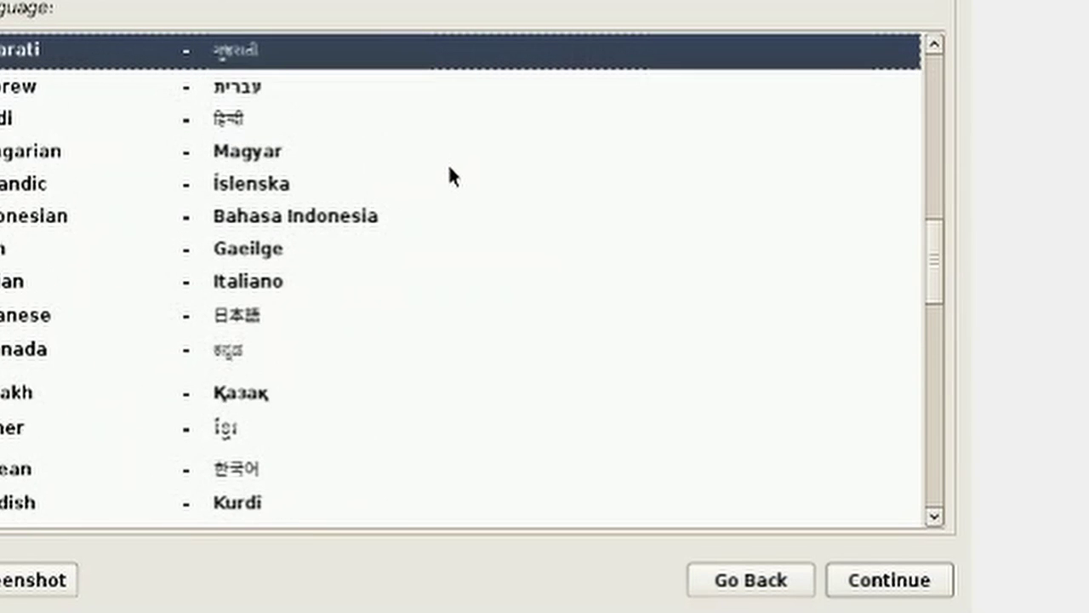
pyautogui.press('Up')
pyautogui.press('Up')
pyautogui.press('Up')
pyautogui.press('Up')
pyautogui.press('Up')
pyautogui.press('Up')
pyautogui.press('Up')
pyautogui.press('Up')
pyautogui.press('Up')
pyautogui.press('Up')
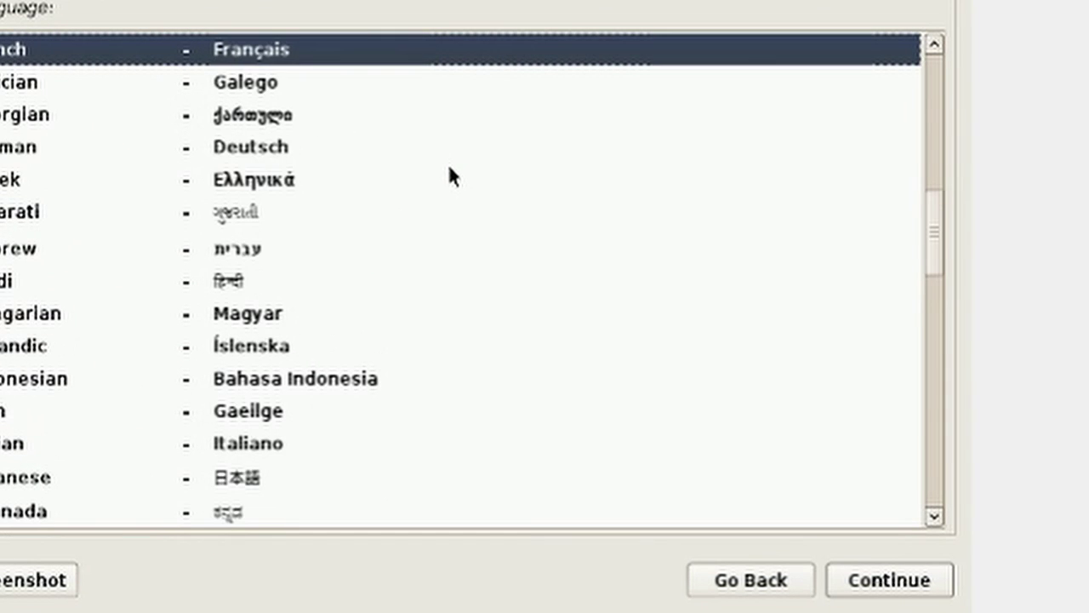
pyautogui.press('Up')
pyautogui.press('Up')
pyautogui.press('Up')
pyautogui.press('Up')
pyautogui.press('Up')
pyautogui.press('Up')
pyautogui.press('Up')
pyautogui.press('Up')
pyautogui.press('Up')
pyautogui.press('Up')
pyautogui.press('Up')
pyautogui.press('Up')
pyautogui.press('Up')
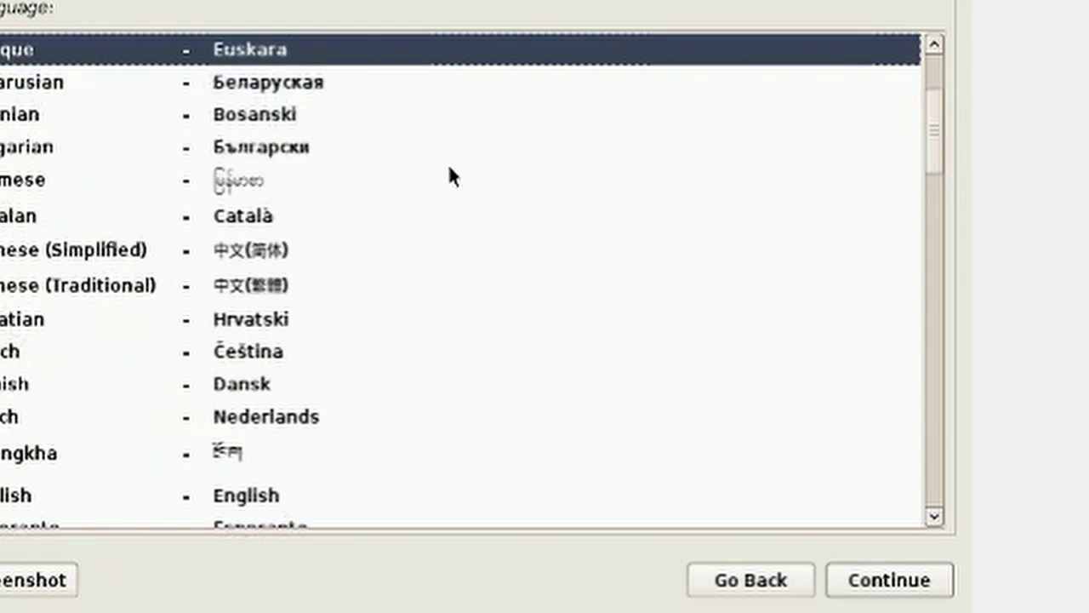
# Step: Select English as the installation language and proceed to the location selection
pyautogui.press('Down')
pyautogui.press('Down')
pyautogui.press('Down')
pyautogui.press('Down')
pyautogui.press('Down')
pyautogui.press('Down')
pyautogui.press('Down')
pyautogui.press('Down')
pyautogui.press('Down')
pyautogui.press('Down')
pyautogui.press('Down')
pyautogui.press('Down')
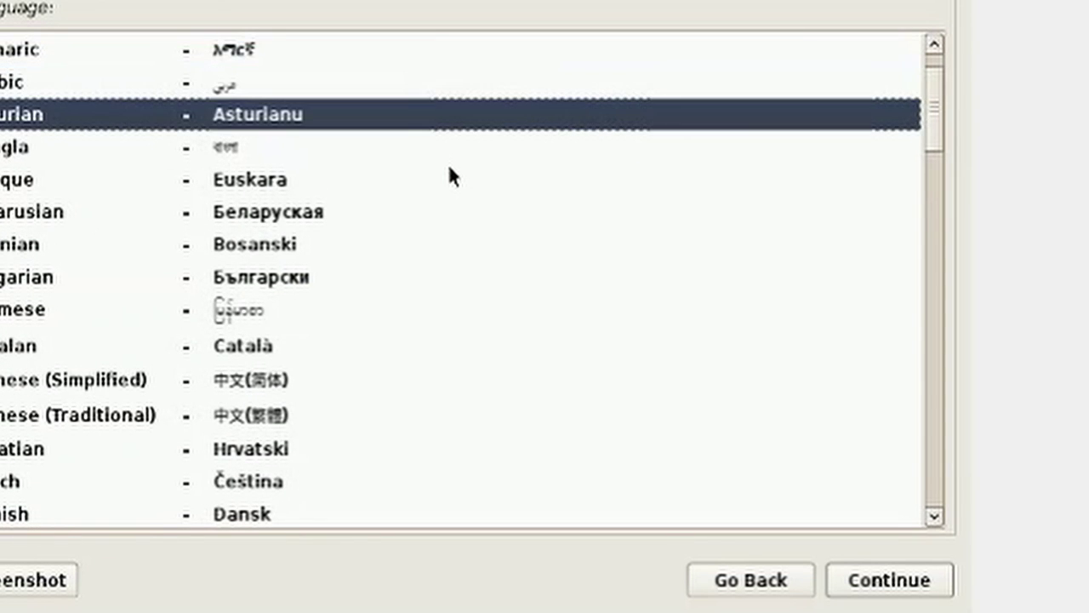
pyautogui.press('Down')
pyautogui.press('Down')
pyautogui.press('Down')
pyautogui.press('Down')
pyautogui.press('Down')
pyautogui.press('Down')
pyautogui.press('Down')
pyautogui.press('Down')
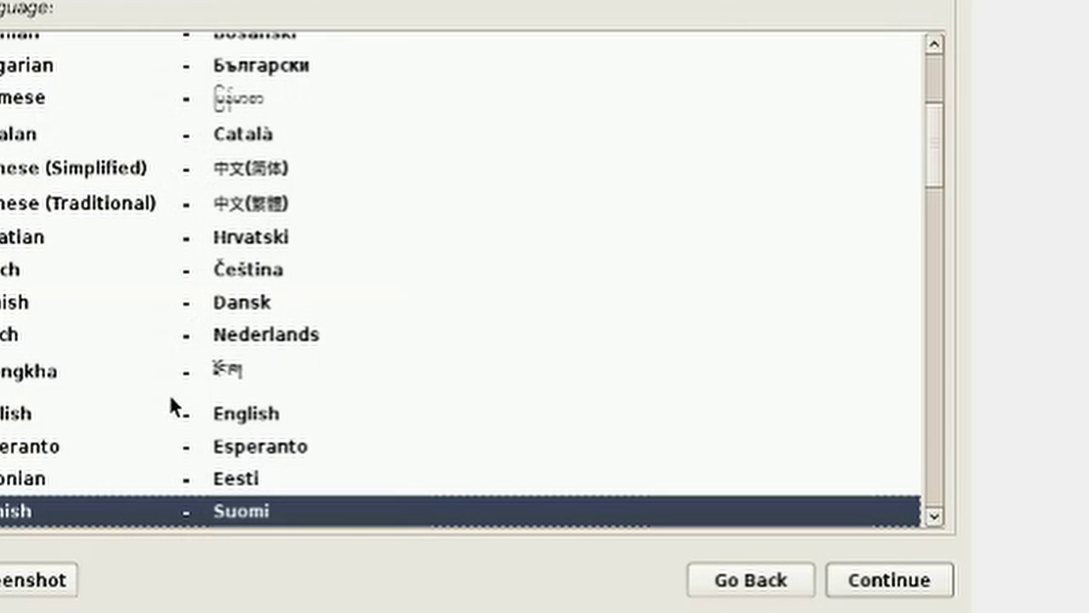
pyautogui.click(212, 414)
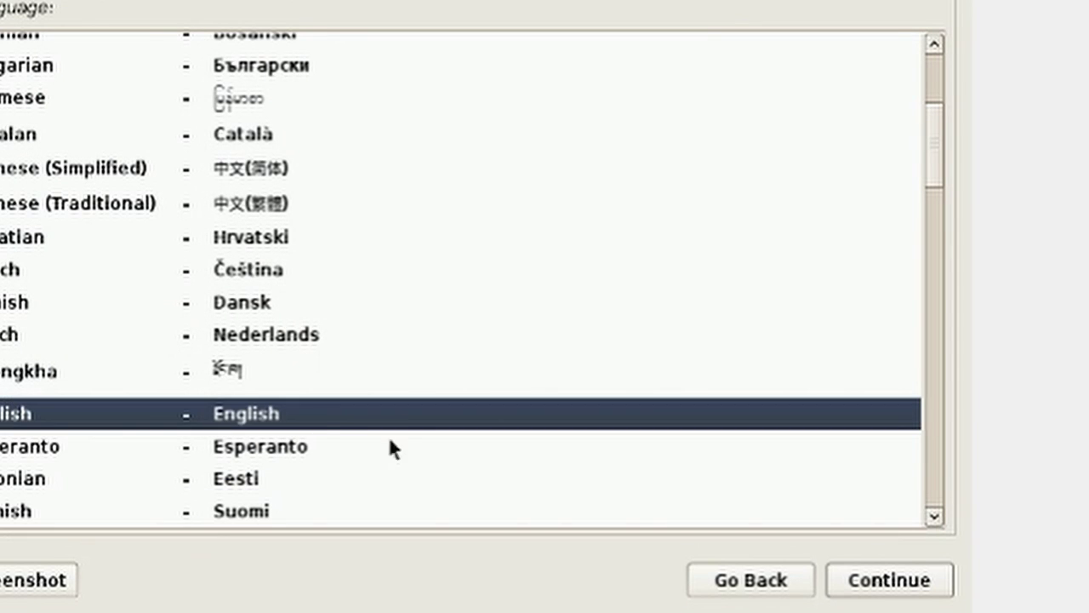
pyautogui.click(918, 593)
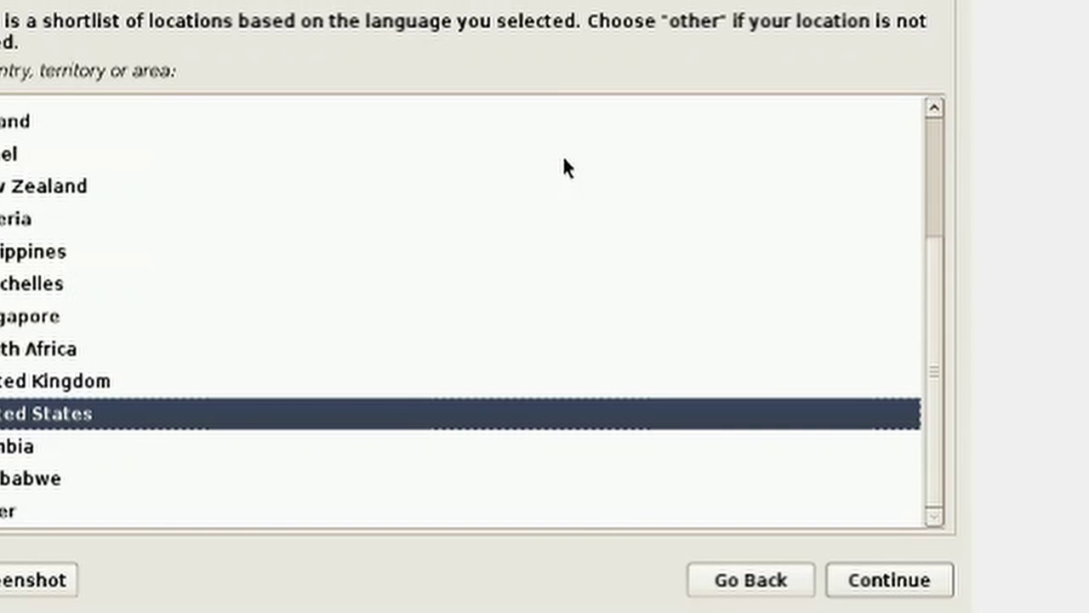
# Step: Look through the shortlist of countries and areas offered for the installation's location
pyautogui.press('Up')
pyautogui.press('Up')
pyautogui.press('Up')
pyautogui.press('Up')
pyautogui.press('Up')
pyautogui.press('Up')
pyautogui.press('Up')
pyautogui.press('Up')
pyautogui.press('Up')
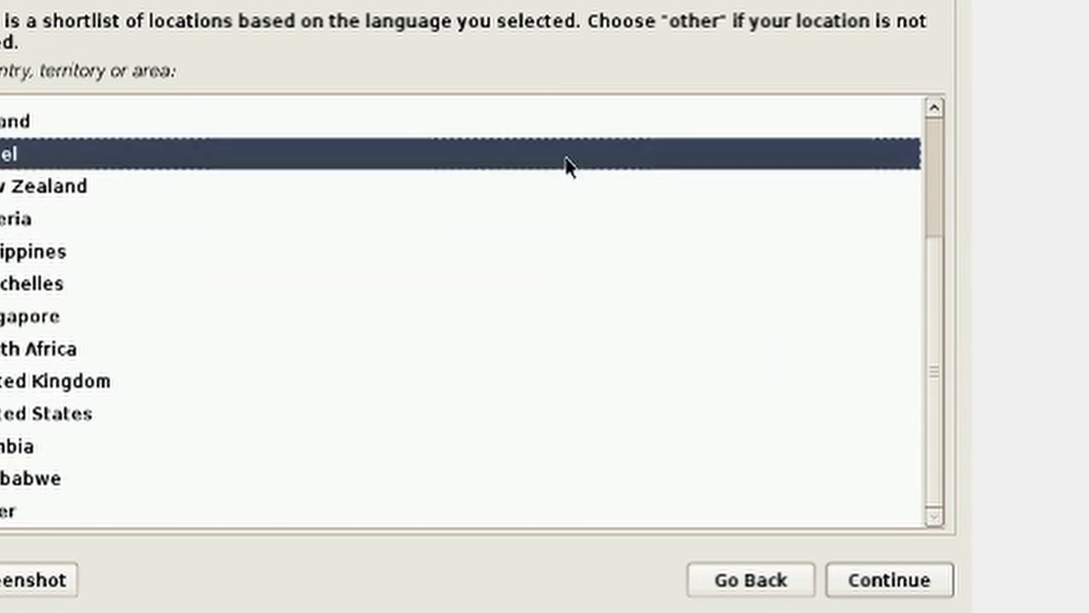
pyautogui.press('Down')
pyautogui.press('Down')
pyautogui.press('Down')
pyautogui.press('Down')
pyautogui.press('Down')
pyautogui.press('Down')
pyautogui.press('Down')
pyautogui.press('Down')
pyautogui.press('Down')
pyautogui.press('Down')
pyautogui.press('Down')
pyautogui.press('Down')
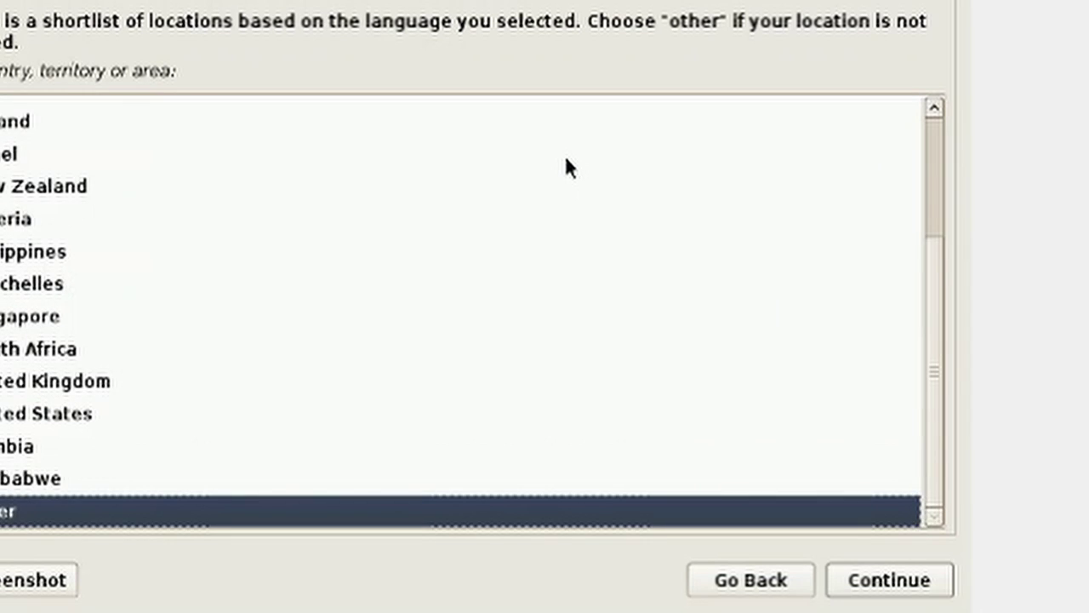
pyautogui.press('Up')
pyautogui.press('Up')
pyautogui.press('Up')
pyautogui.press('Up')
pyautogui.press('Up')
pyautogui.press('Up')
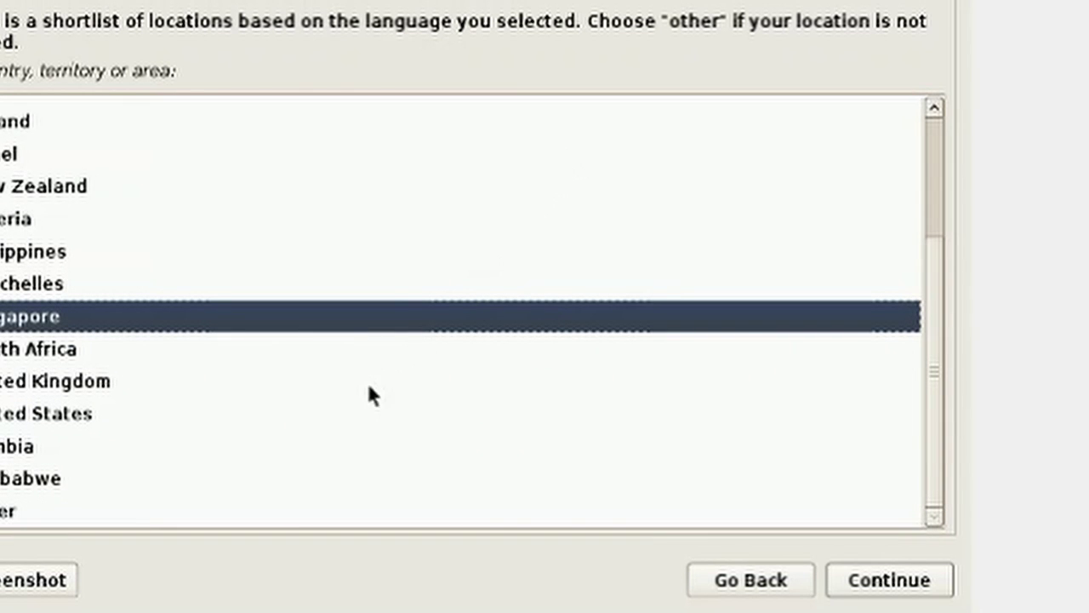
# Step: Set the location to United States and accept American English as the keyboard layout
pyautogui.click(317, 424)
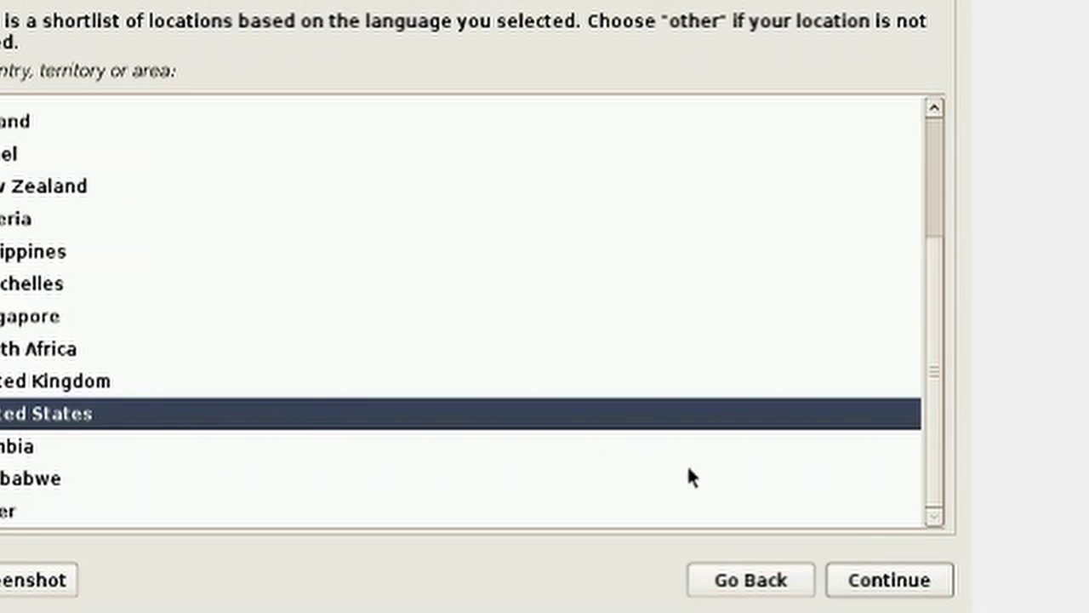
pyautogui.click(925, 583)
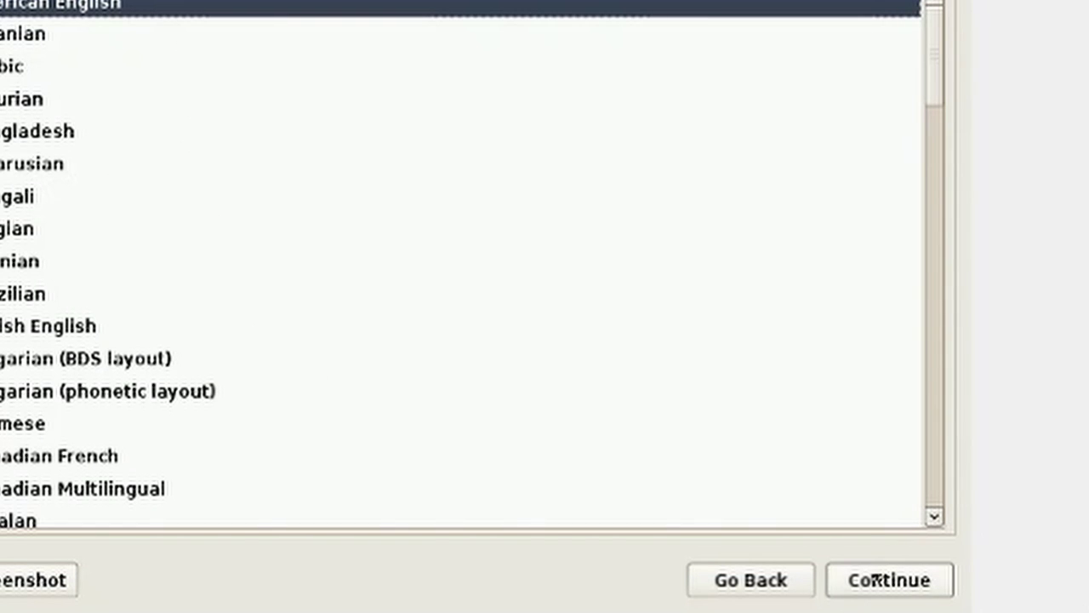
pyautogui.click(900, 584)
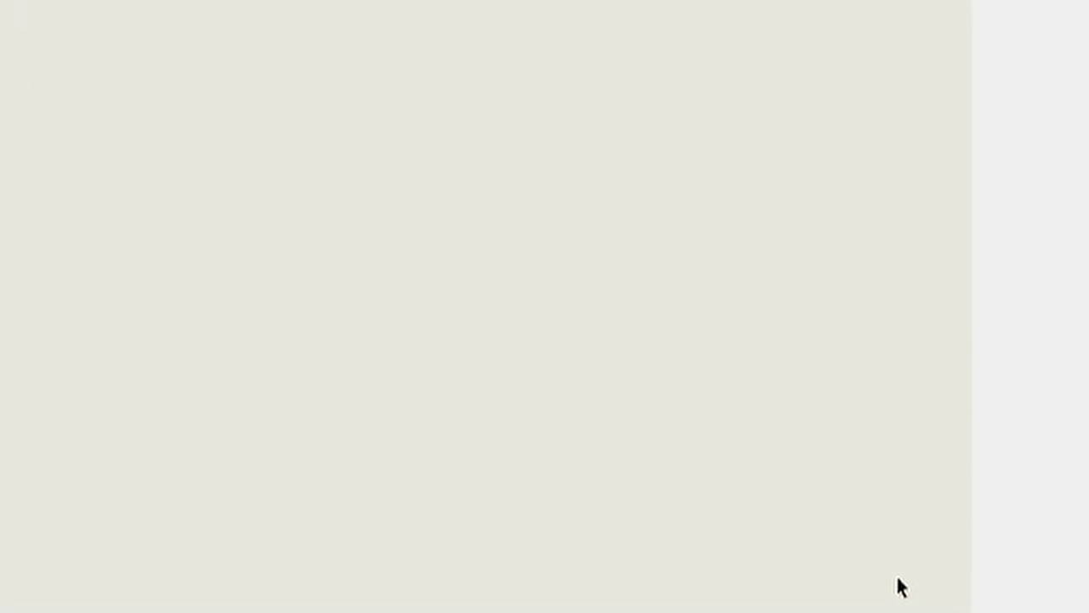